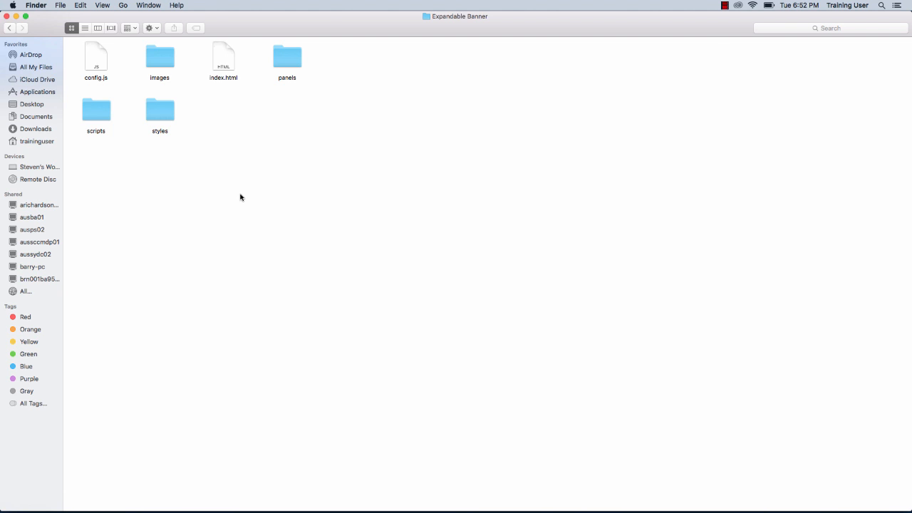
Open the expandable banner's index.html and view the project's root scripts/script.js file.
{"action": "double_click", "coordinate": [228, 63]}
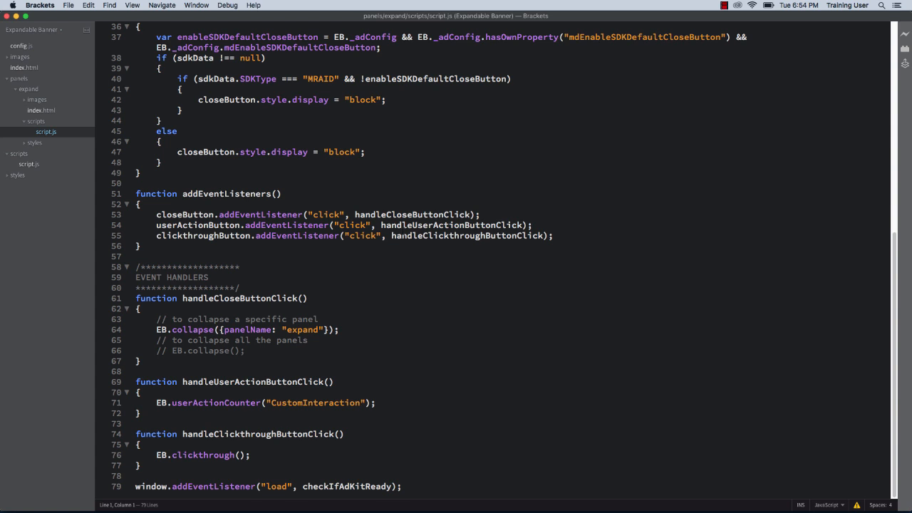
{"action": "left_click", "coordinate": [29, 163]}
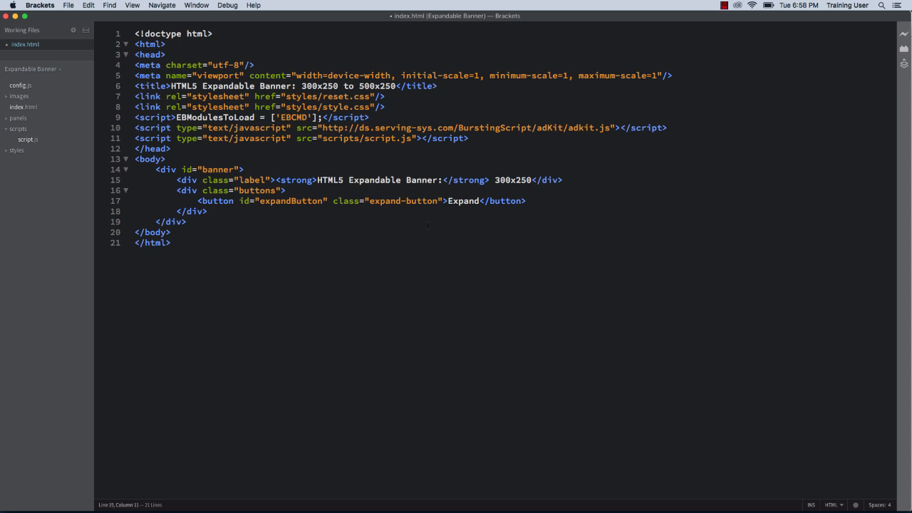
In the banner's index.html, replace the label div with a 300 by 250 images/panasonic_300x250.png image and the buttons div with the copied markup.
{"action": "triple_click", "coordinate": [350, 180]}
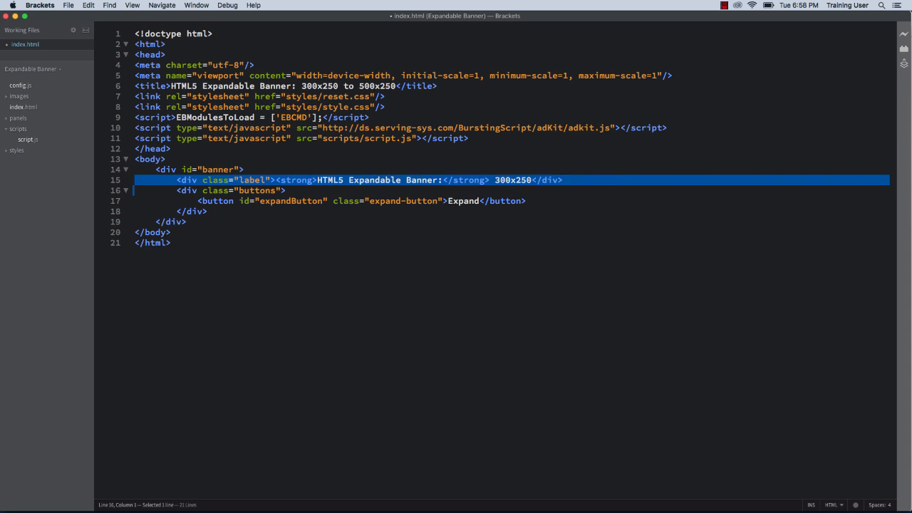
{"action": "key", "text": "BackSpace"}
{"action": "type", "text": "<img src=\"images/panasonic_300x250.png\" width=\"300\" height=\"250\"/>"}
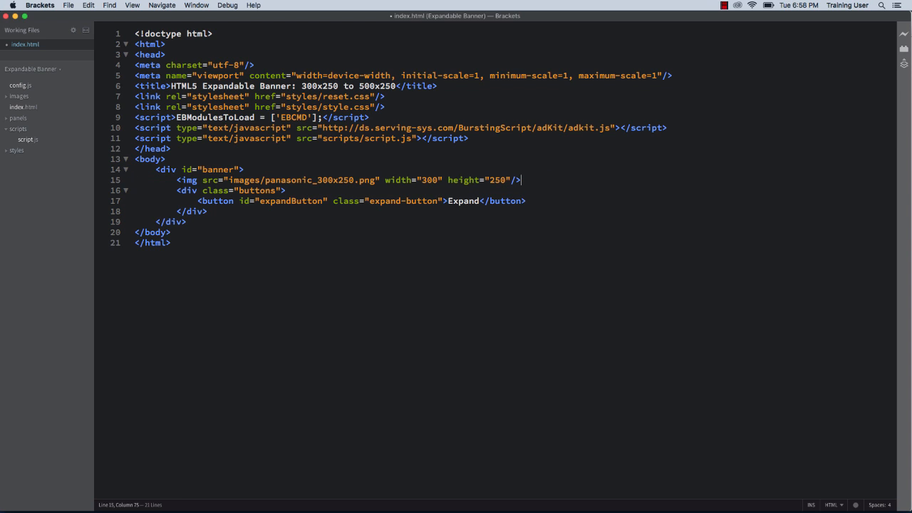
{"action": "left_click_drag", "start_coordinate": [208, 211], "coordinate": [80, 194]}
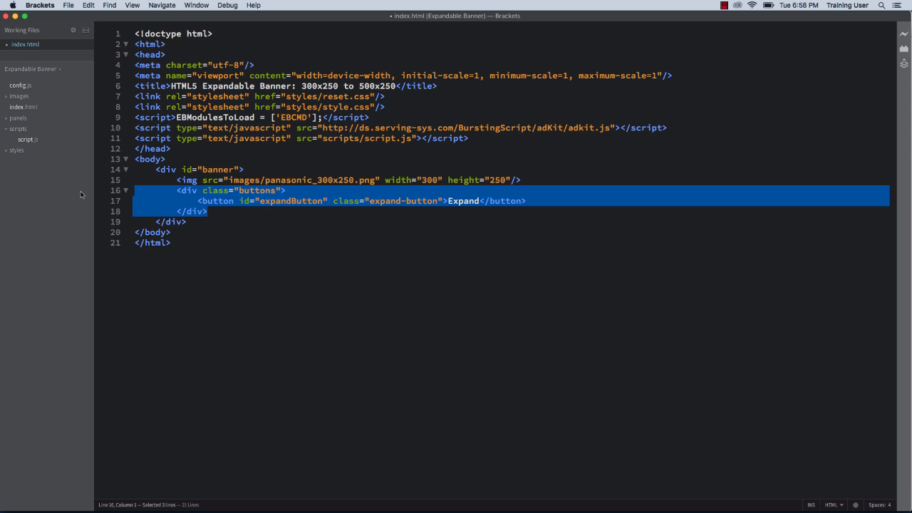
{"action": "key", "text": "BackSpace"}
{"action": "type", "text": "<div id=\"expand-btn\" class=\"expand-button\"></div>"}
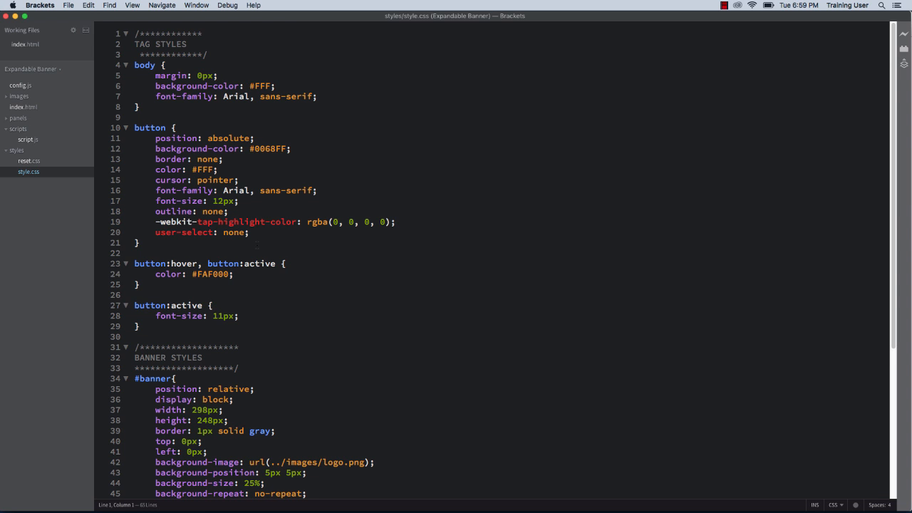
In the banner's styles/style.css, delete the three button rules and the background properties of the #banner rule.
{"action": "left_click_drag", "start_coordinate": [186, 336], "coordinate": [121, 133]}
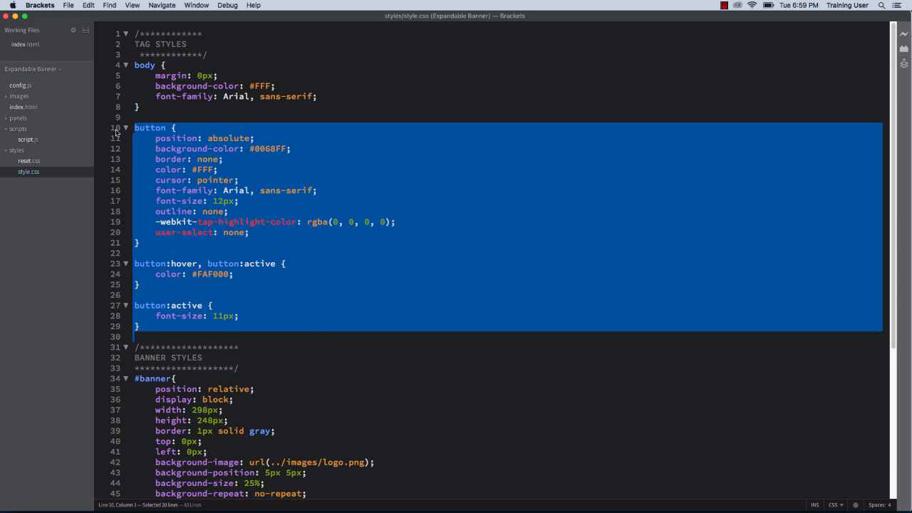
{"action": "key", "text": "BackSpace"}
{"action": "scroll", "coordinate": [502, 261], "scroll_direction": "down", "scroll_amount": 1}
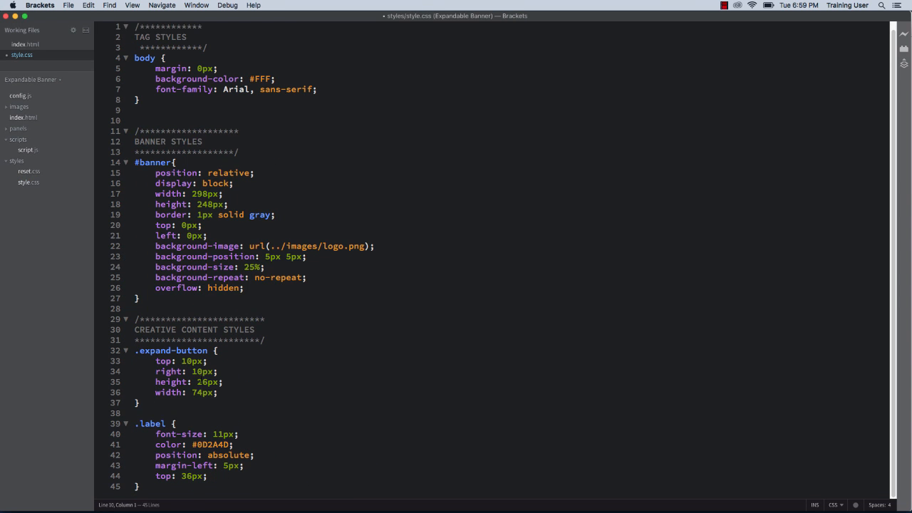
{"action": "left_click_drag", "start_coordinate": [309, 278], "coordinate": [102, 248]}
{"action": "key", "text": "BackSpace"}
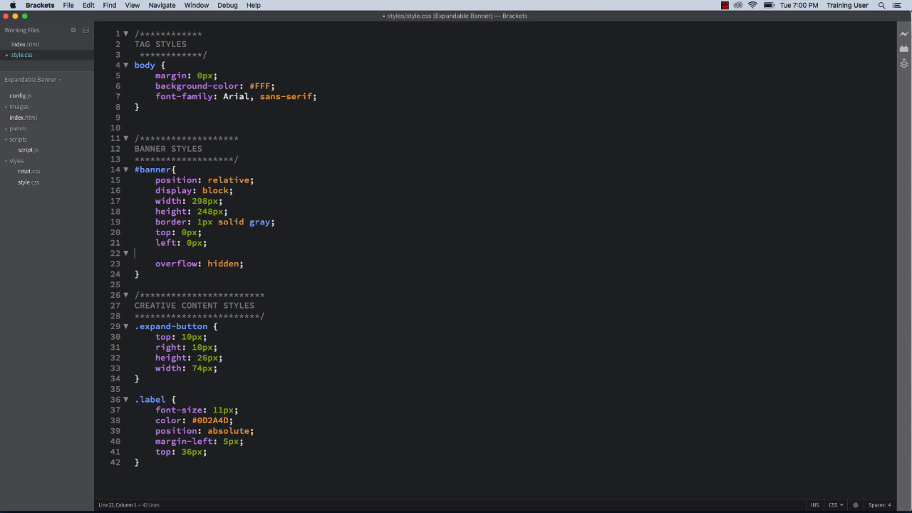
{"action": "key", "text": "BackSpace"}
{"action": "left_click", "coordinate": [142, 263]}
{"action": "key", "text": "Return"}
{"action": "key", "text": "Return"}
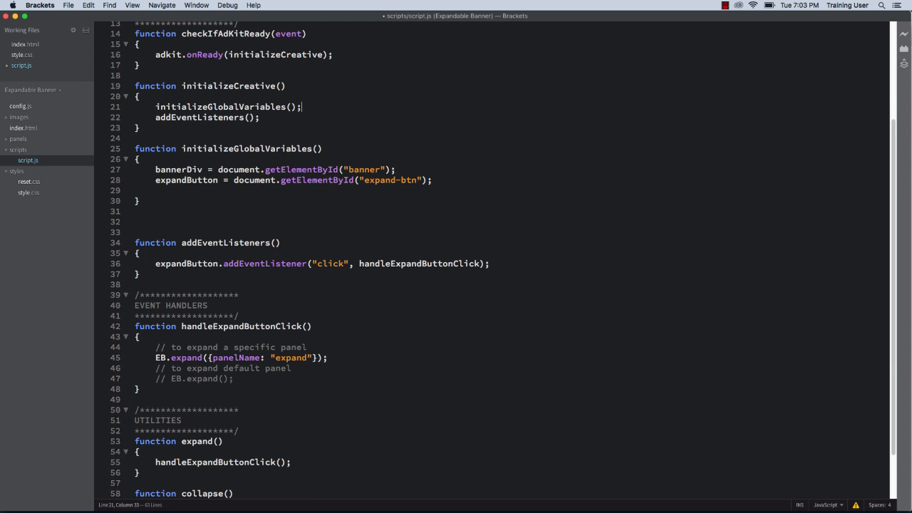
Switch to Finder and open index.html from the panels/expand folder for editing.
{"action": "key", "text": "super+Tab"}
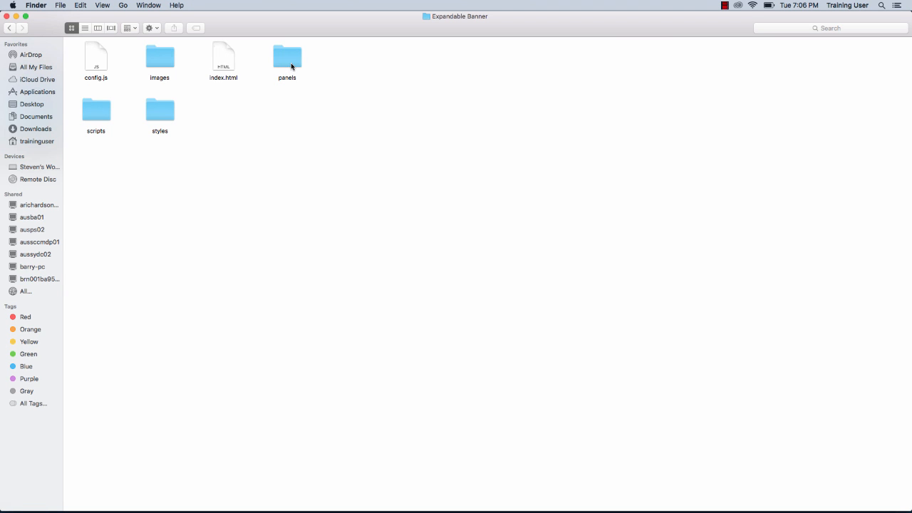
{"action": "left_click", "coordinate": [291, 66]}
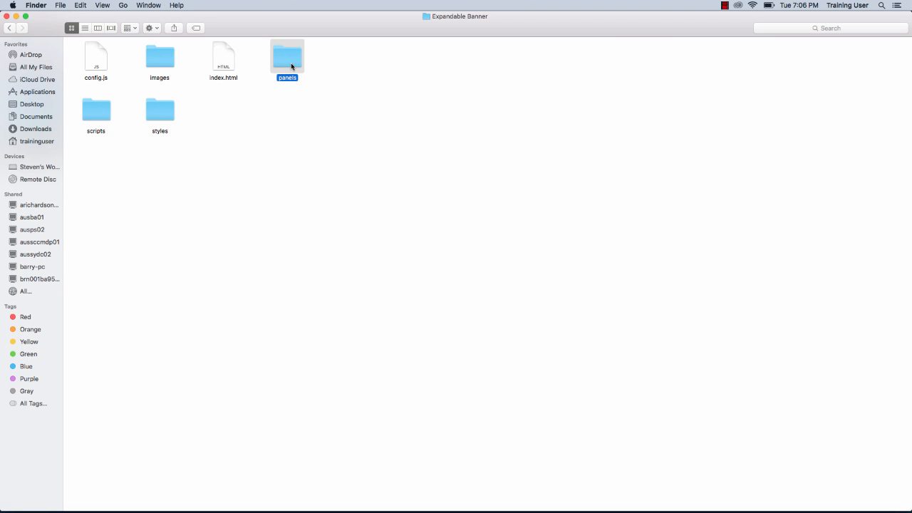
{"action": "double_click", "coordinate": [290, 64]}
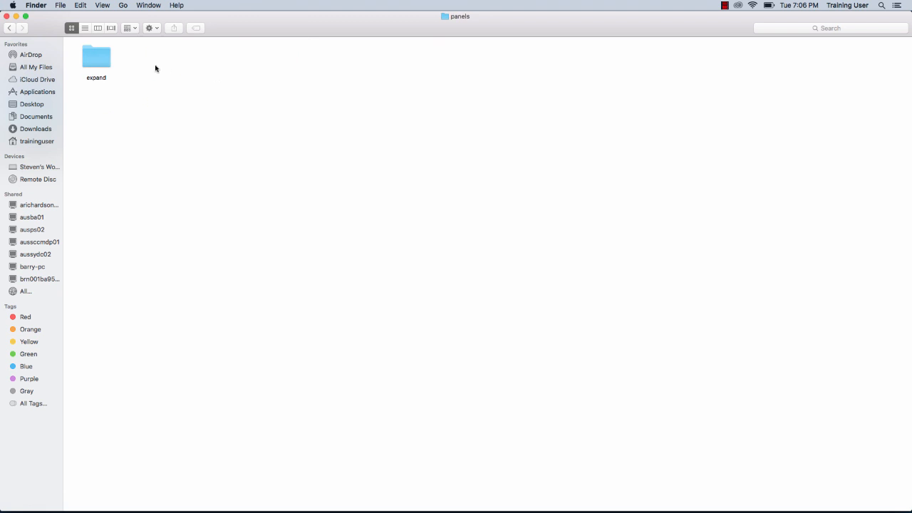
{"action": "left_click", "coordinate": [103, 65]}
{"action": "double_click", "coordinate": [104, 65]}
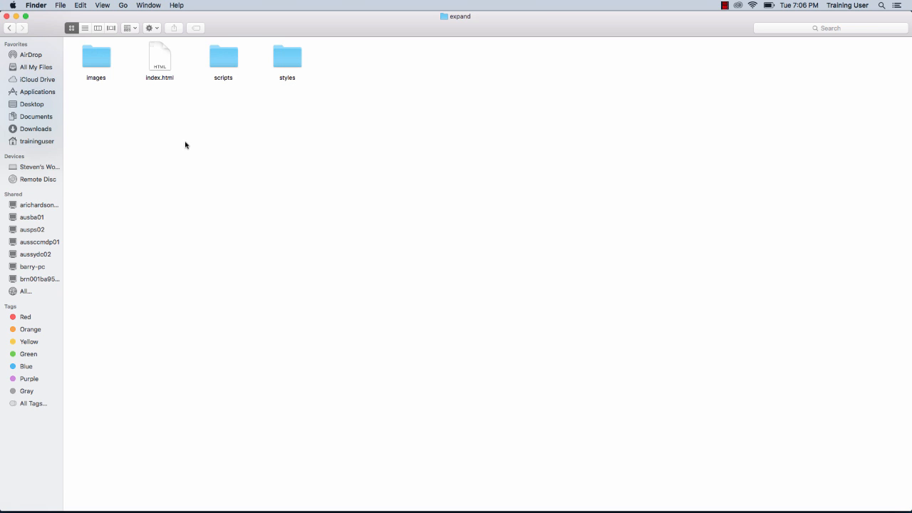
{"action": "double_click", "coordinate": [160, 61]}
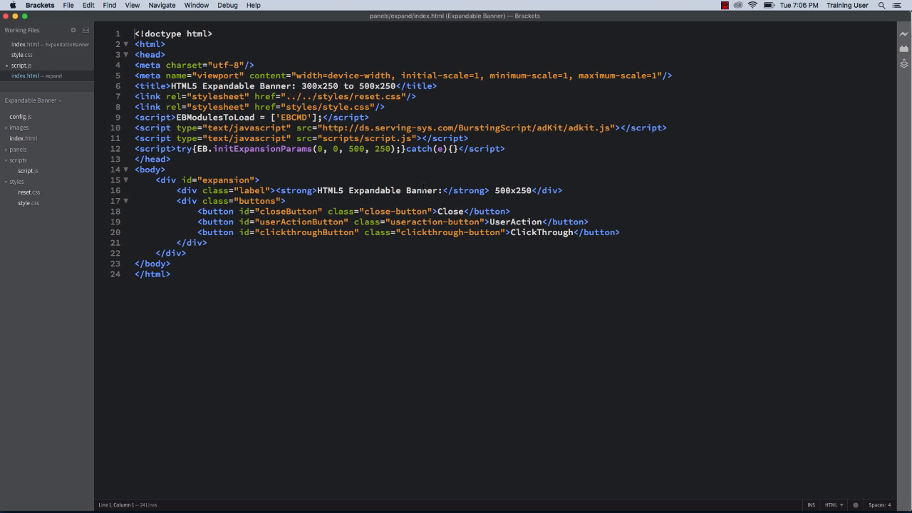
Insert the images/panasonic_expanded_500x250.png image, height 250 and width 500, as the expansion div's first element and save the file.
{"action": "left_click", "coordinate": [399, 178]}
{"action": "key", "text": "Return"}
{"action": "type", "text": "<img src=\"images/panasonic_expanded_500x250.png\" height=\"250\" width=\"500\"/>"}
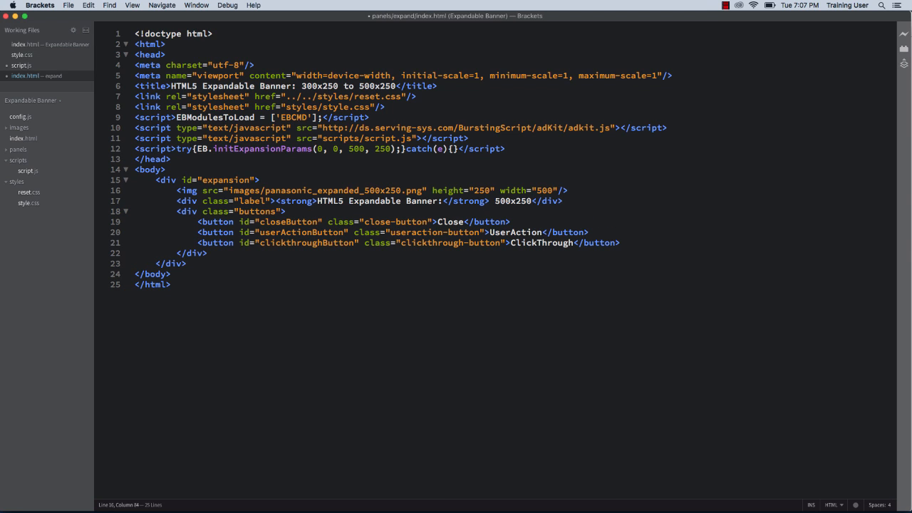
{"action": "key", "text": "super+s"}
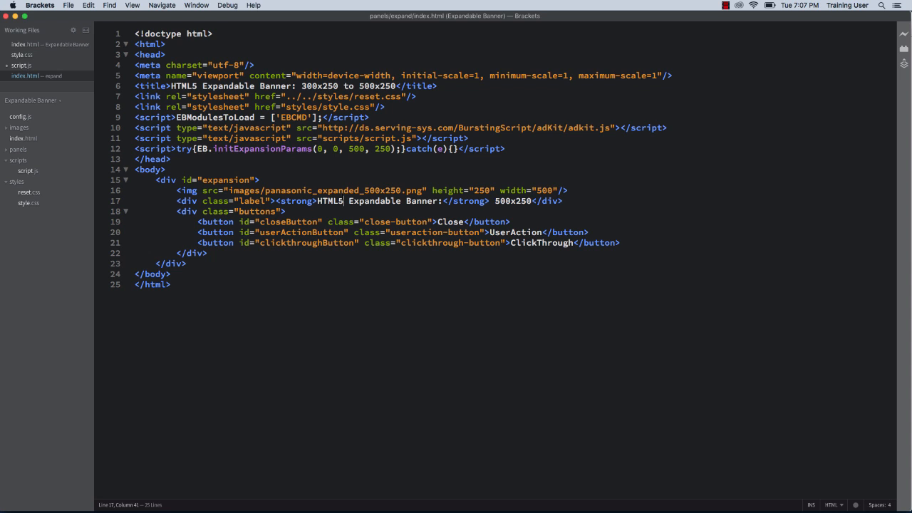
Delete the buttons div and the label line above it from the expand panel's index.html.
{"action": "left_click_drag", "start_coordinate": [208, 253], "coordinate": [100, 211]}
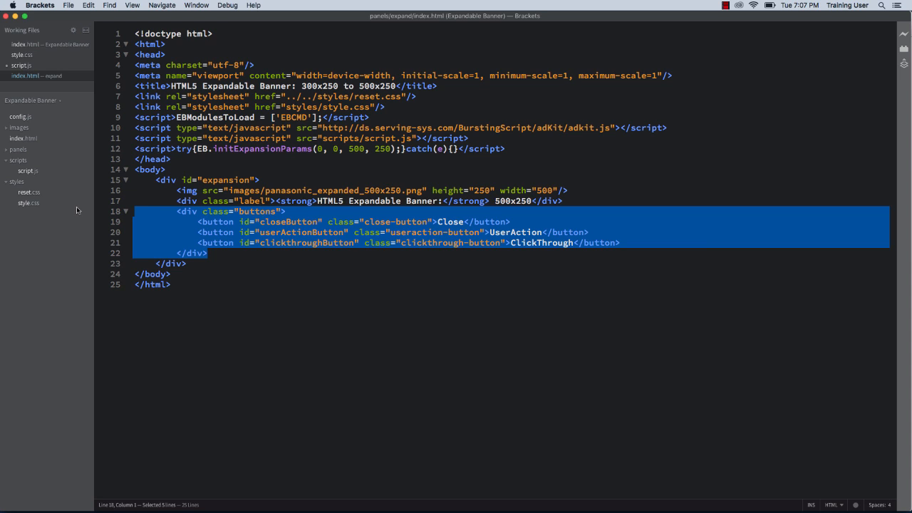
{"action": "key", "text": "BackSpace"}
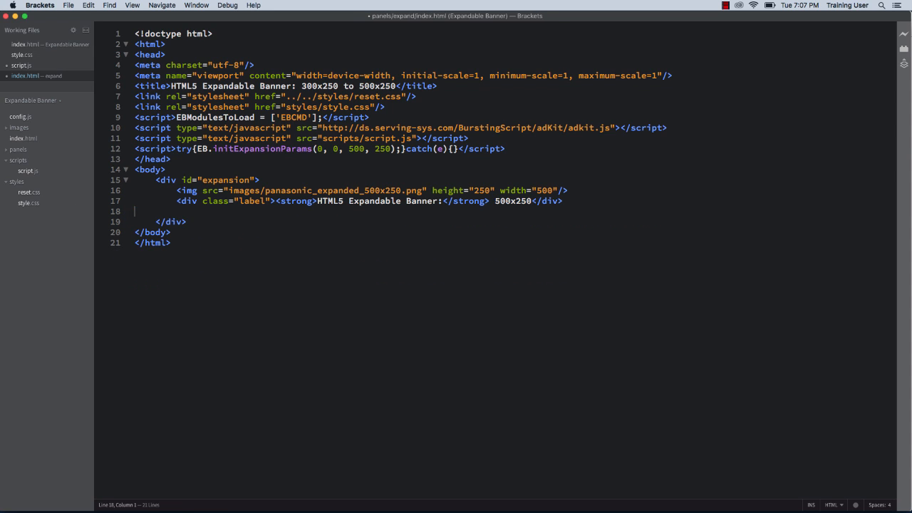
{"action": "key", "text": "shift+Up"}
{"action": "key", "text": "BackSpace"}
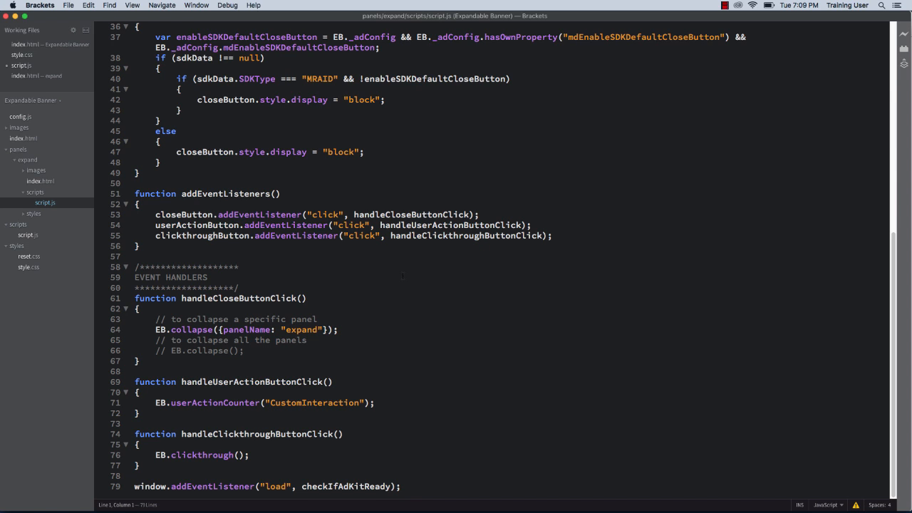
In the expand panel's script.js, change the button element IDs in initializeGlobalVariables to closebtn, userbtn and clickbtn.
{"action": "scroll", "coordinate": [398, 150], "scroll_direction": "up", "scroll_amount": 10}
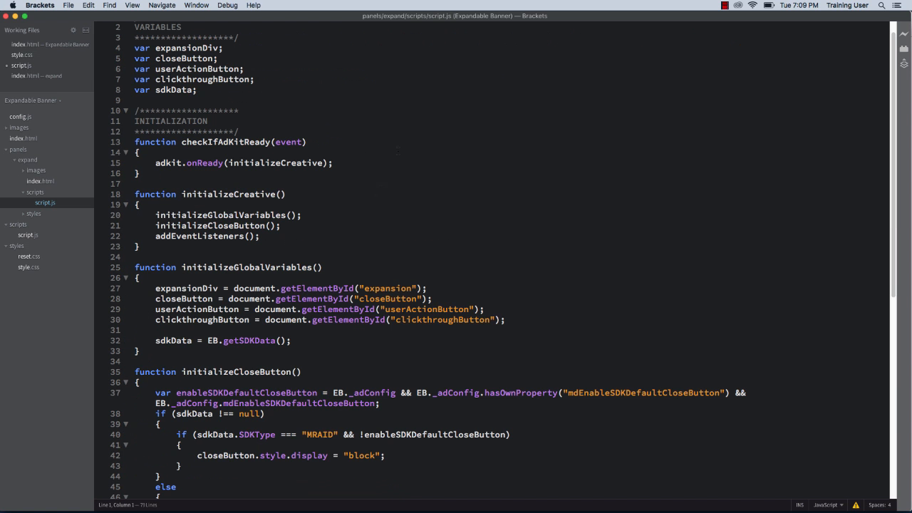
{"action": "double_click", "coordinate": [397, 298]}
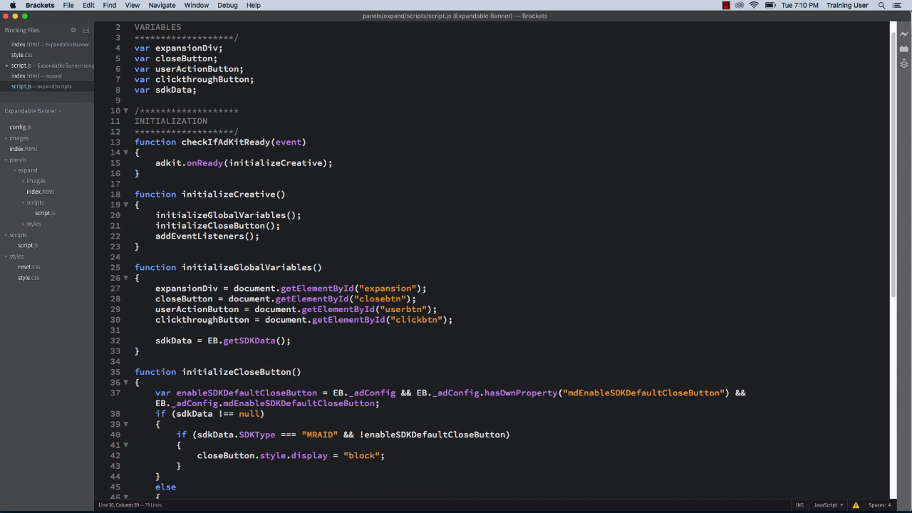
{"action": "scroll", "coordinate": [270, 368], "scroll_direction": "down", "scroll_amount": 4}
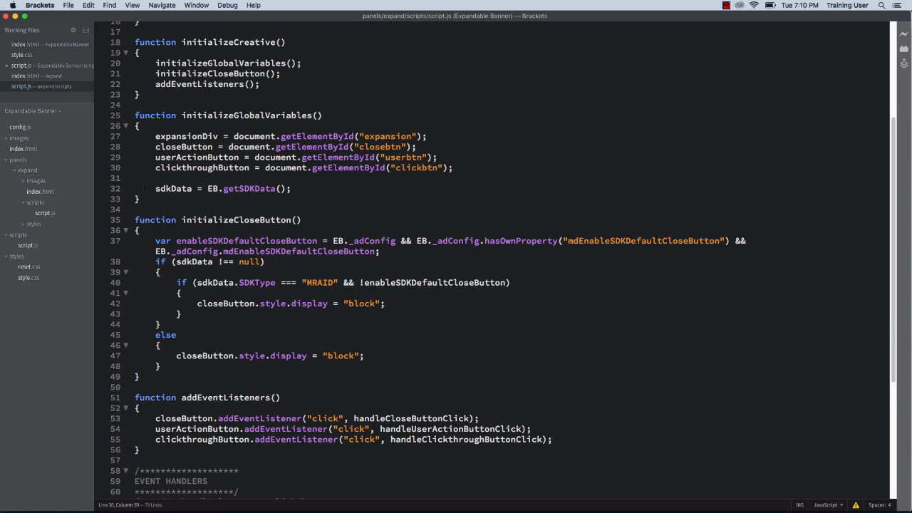
Delete the sdkData assignment and the whole initializeCloseButton function from the expand panel's script.js, and save it.
{"action": "left_click_drag", "start_coordinate": [155, 188], "coordinate": [291, 189]}
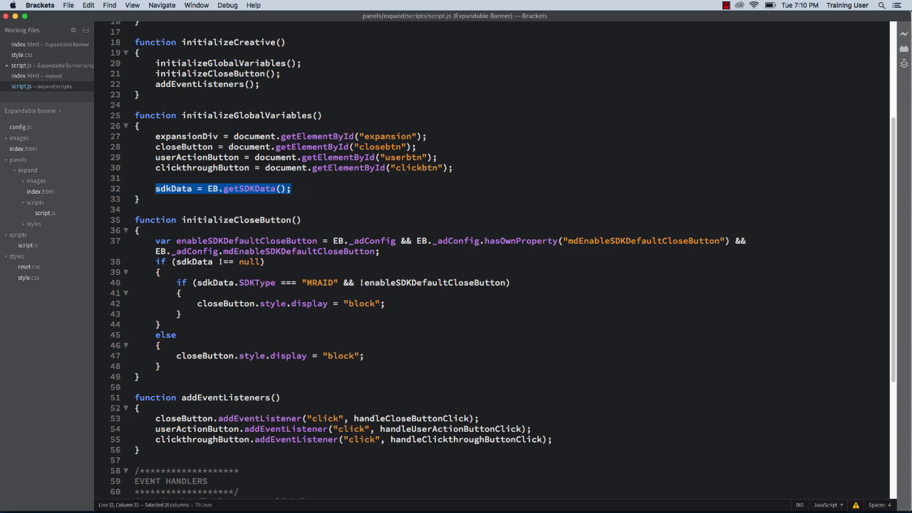
{"action": "key", "text": "BackSpace"}
{"action": "key", "text": "shift+Down"}
{"action": "key", "text": "shift+Down"}
{"action": "key", "text": "shift+Down"}
{"action": "key", "text": "shift+Down"}
{"action": "key", "text": "shift+Down"}
{"action": "key", "text": "shift+Down"}
{"action": "key", "text": "shift+Down"}
{"action": "key", "text": "shift+Down"}
{"action": "key", "text": "shift+Down"}
{"action": "key", "text": "shift+Down"}
{"action": "key", "text": "shift+Down"}
{"action": "key", "text": "shift+Down"}
{"action": "key", "text": "shift+Down"}
{"action": "key", "text": "shift+Down"}
{"action": "key", "text": "shift+Down"}
{"action": "key", "text": "shift+Down"}
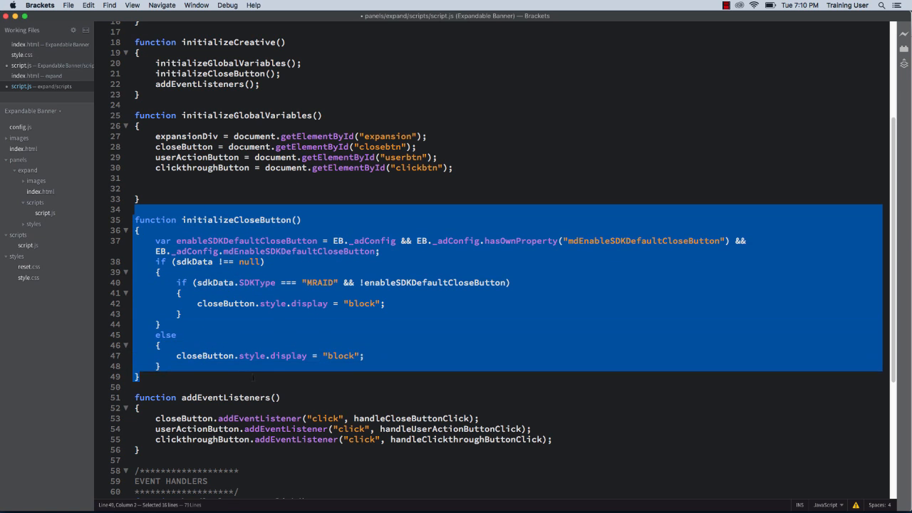
{"action": "key", "text": "BackSpace"}
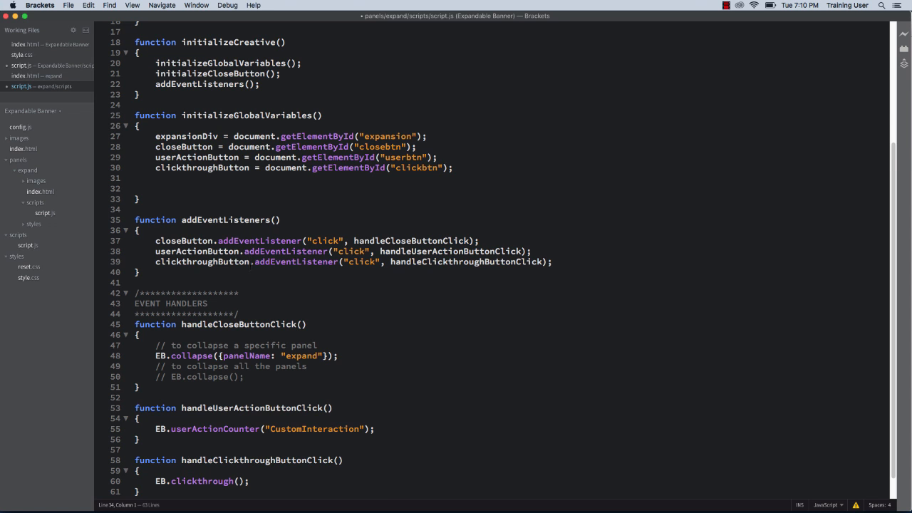
{"action": "key", "text": "super+s"}
Replace the expand panel's button rules and #expansion background properties with absolutely positioned #closebtn, #userbtn and #clickbtn rules at z-index 100, and save style.css.
{"action": "scroll", "coordinate": [499, 257], "scroll_direction": "down", "scroll_amount": 1}
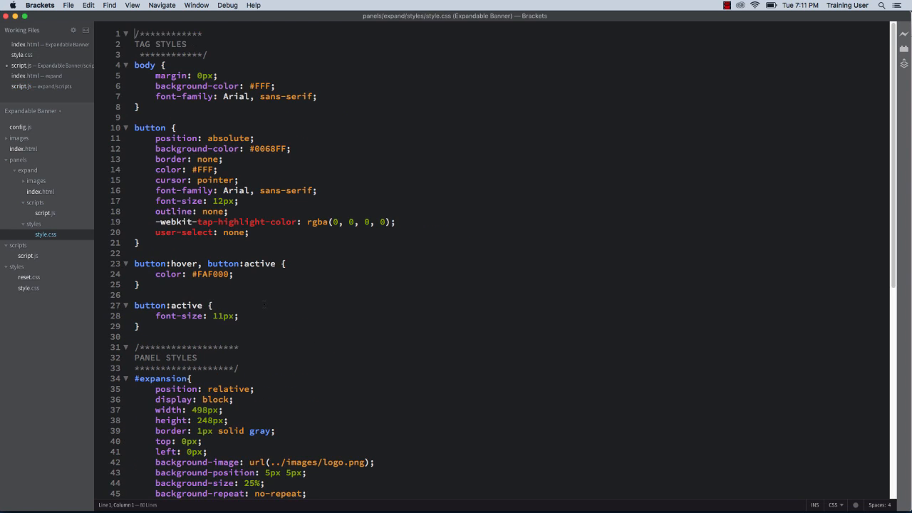
{"action": "left_click_drag", "start_coordinate": [135, 336], "coordinate": [131, 129]}
{"action": "key", "text": "BackSpace"}
{"action": "left_click_drag", "start_coordinate": [133, 252], "coordinate": [352, 286]}
{"action": "key", "text": "BackSpace"}
{"action": "key", "text": "BackSpace"}
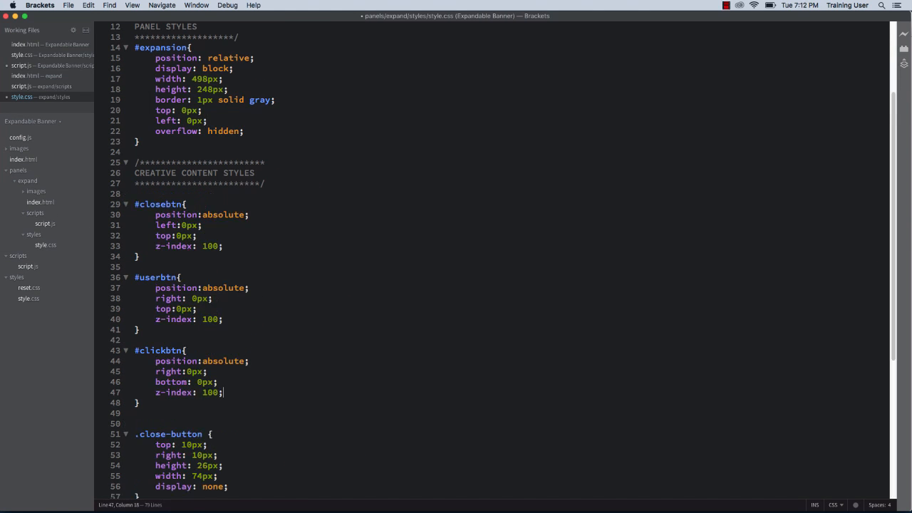
{"action": "key", "text": "super+s"}
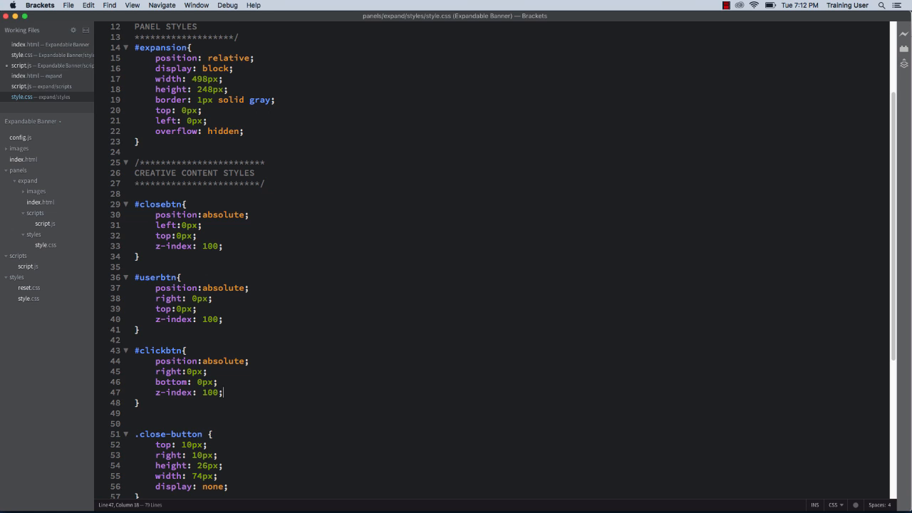
{"action": "scroll", "coordinate": [492, 260], "scroll_direction": "down", "scroll_amount": 7}
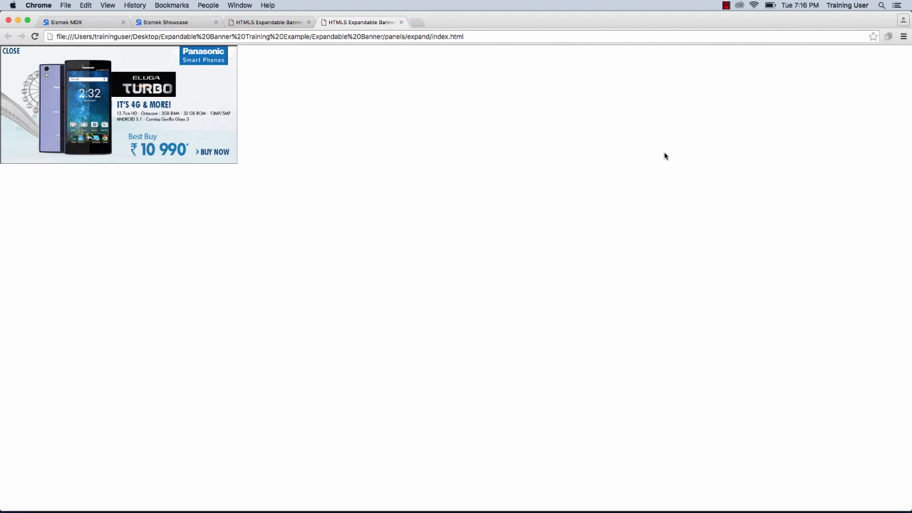
Switch to Finder and compress the Expandable Banner files into a zip archive named panasonic_expandable_mrec_300x250.
{"action": "key", "text": "super+Tab"}
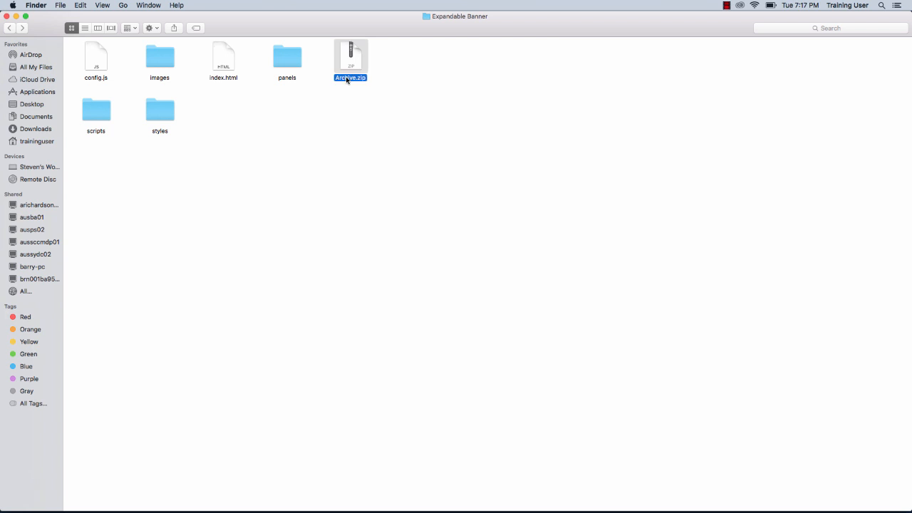
{"action": "left_click", "coordinate": [347, 80]}
{"action": "type", "text": "panasonic_expandable_300x250"}
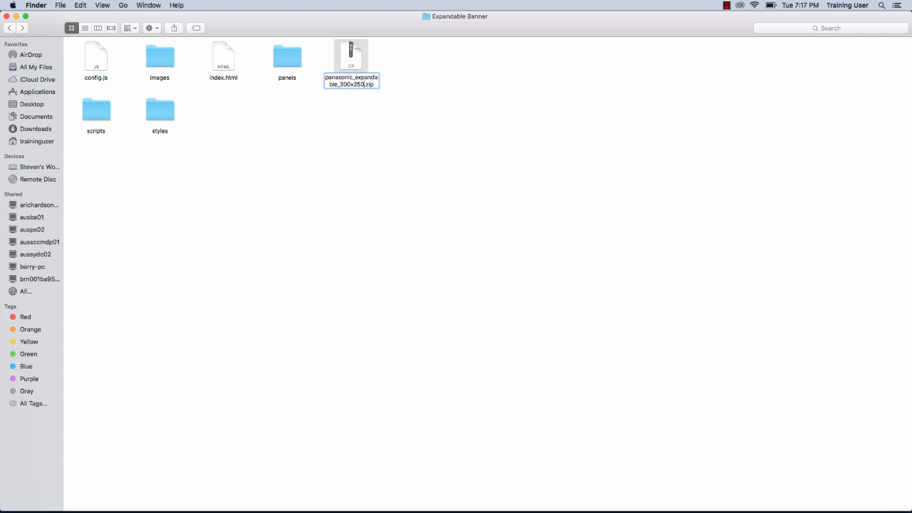
{"action": "key", "text": "Left"}
{"action": "key", "text": "Left"}
{"action": "key", "text": "Left"}
{"action": "type", "text": "mrec_"}
{"action": "key", "text": "Return"}
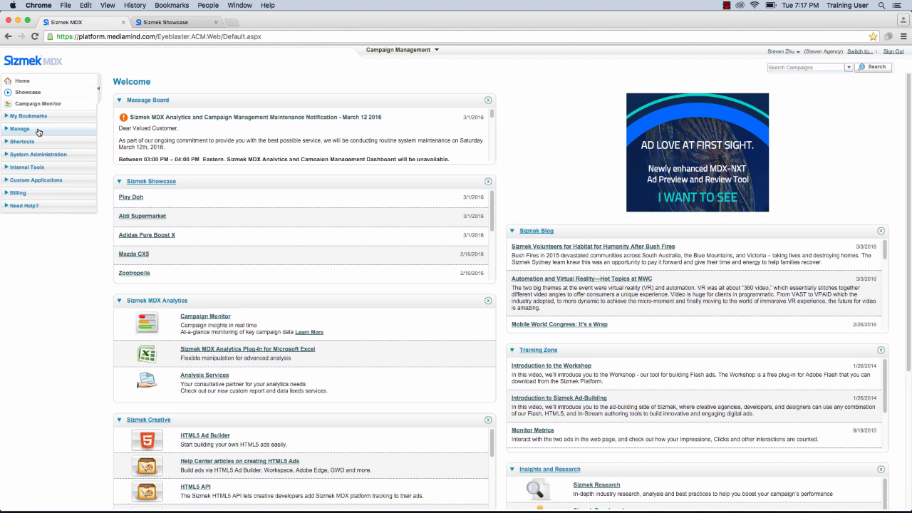
Switch to Sizmek MDX in Chrome and open the Ads management list.
{"action": "left_click", "coordinate": [38, 133]}
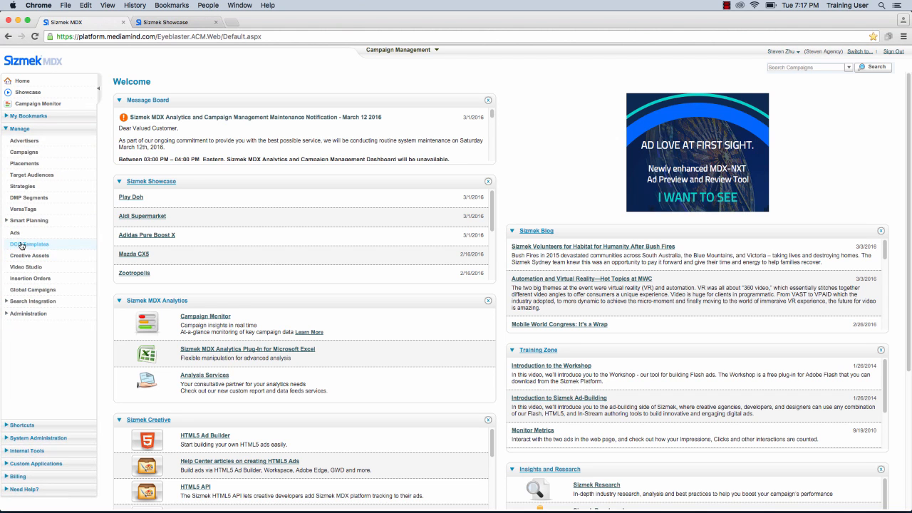
{"action": "left_click", "coordinate": [16, 233]}
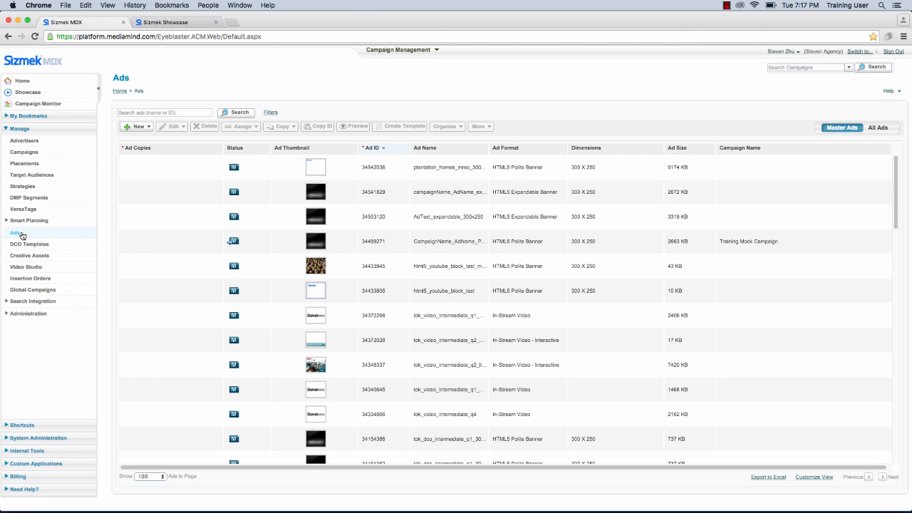
Create a new ad named panasonic_eluga_mrec_expand_300x250 with the HTML5 Expandable Banner format.
{"action": "left_click", "coordinate": [137, 127]}
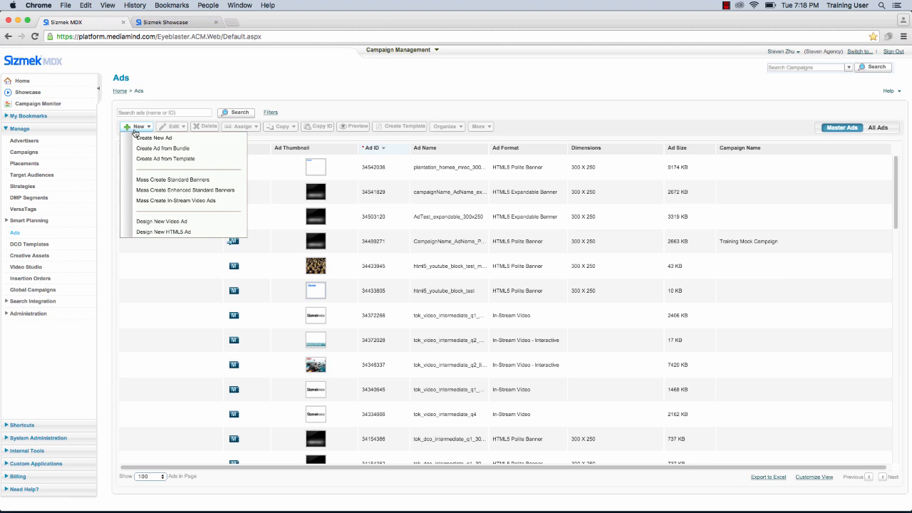
{"action": "left_click", "coordinate": [138, 137]}
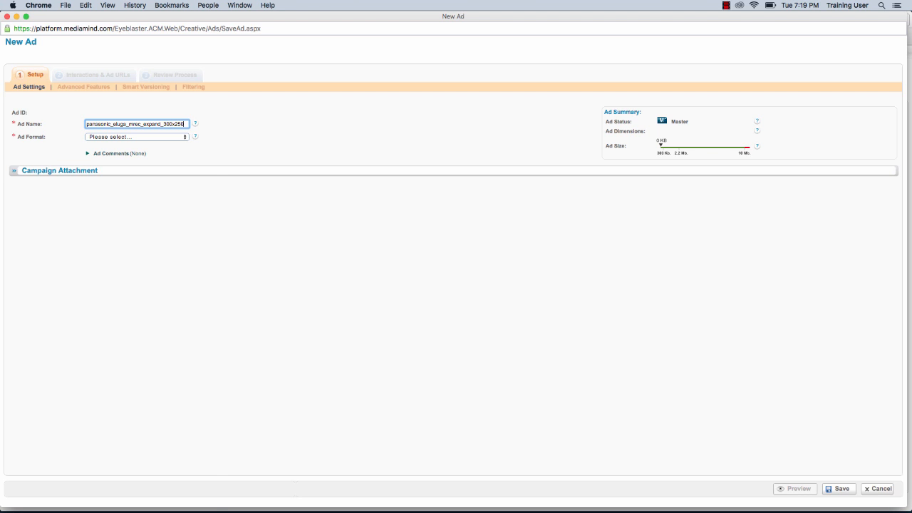
{"action": "left_click", "coordinate": [125, 137]}
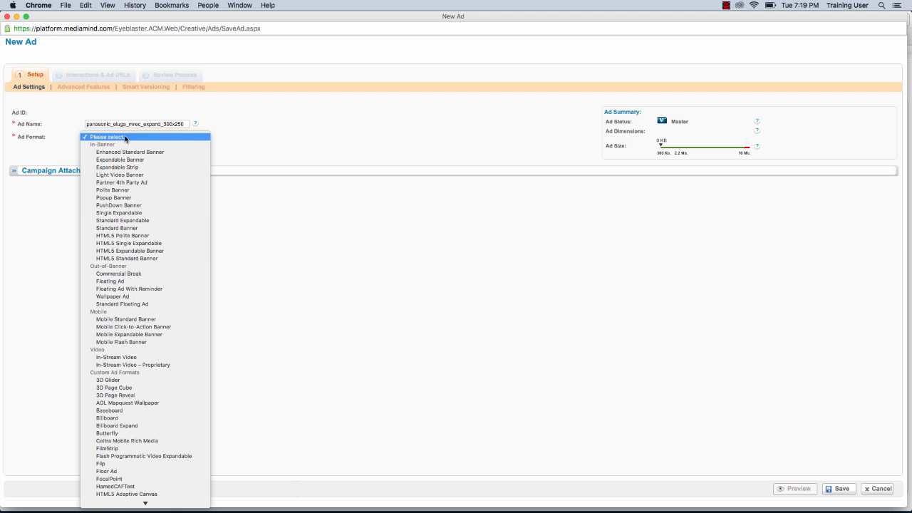
{"action": "left_click", "coordinate": [140, 253]}
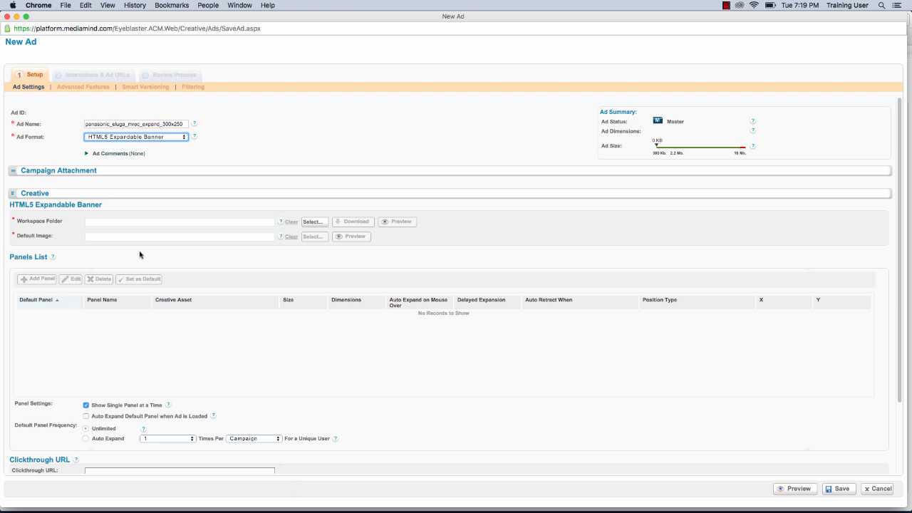
Upload panasonic_mrec_expandable_300x250.zip from the Expandable Banner folder as a creative asset in the Training workspace folder.
{"action": "left_click", "coordinate": [312, 222]}
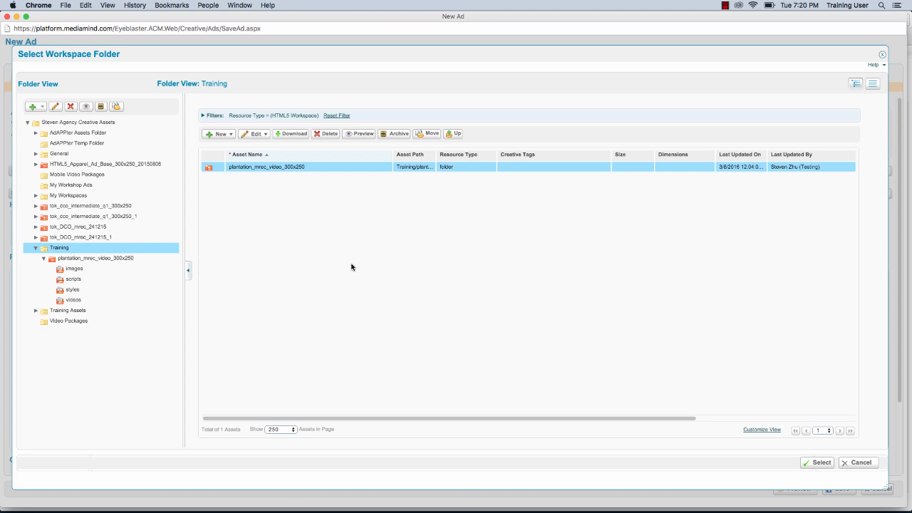
{"action": "left_click", "coordinate": [226, 135]}
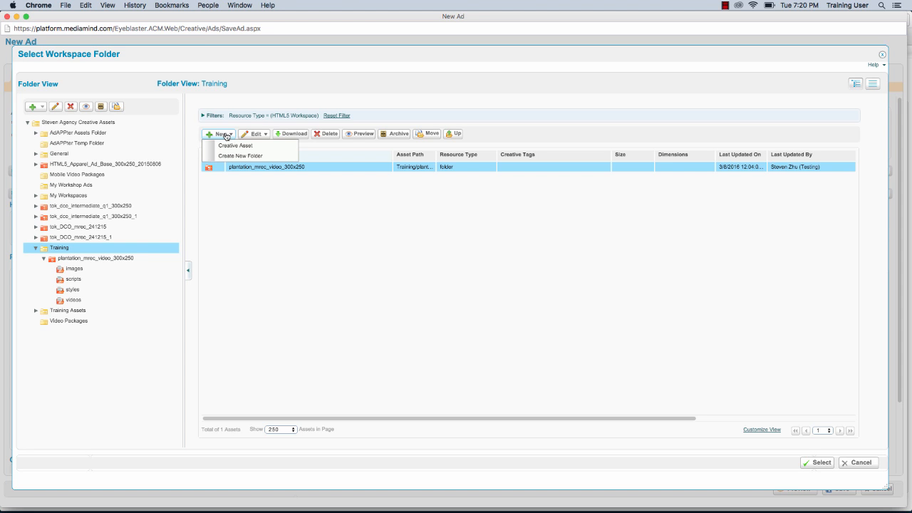
{"action": "left_click", "coordinate": [226, 145]}
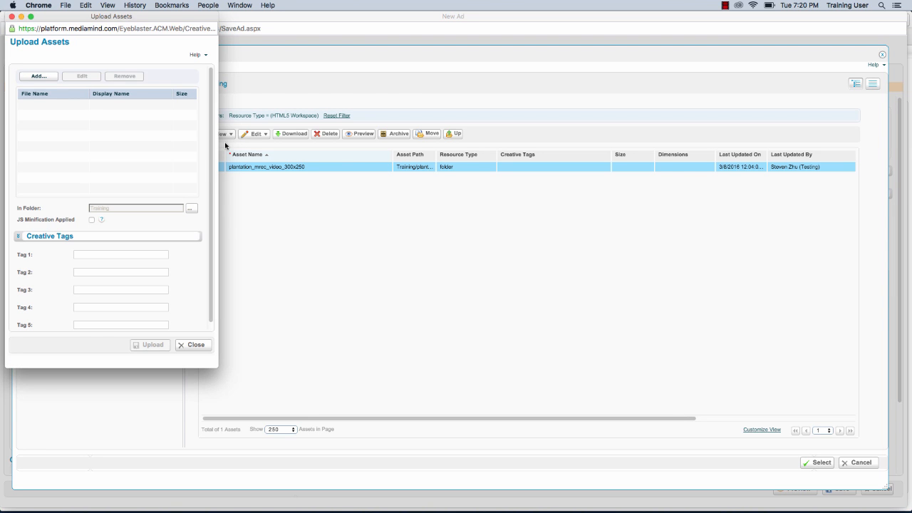
{"action": "left_click", "coordinate": [50, 76]}
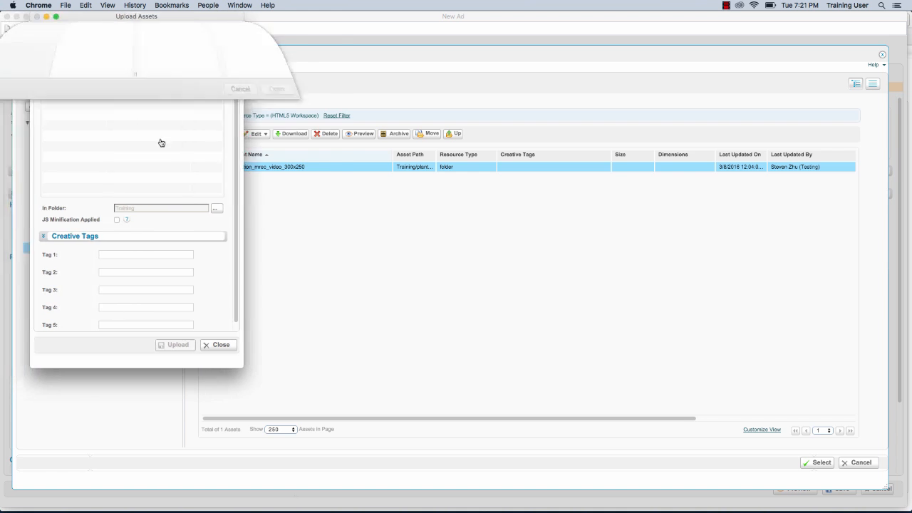
{"action": "left_click", "coordinate": [203, 69]}
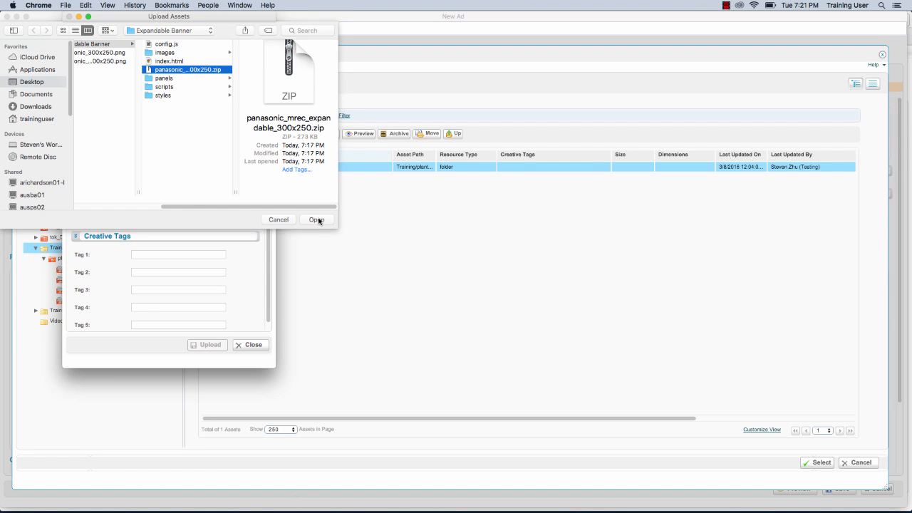
{"action": "left_click", "coordinate": [316, 219]}
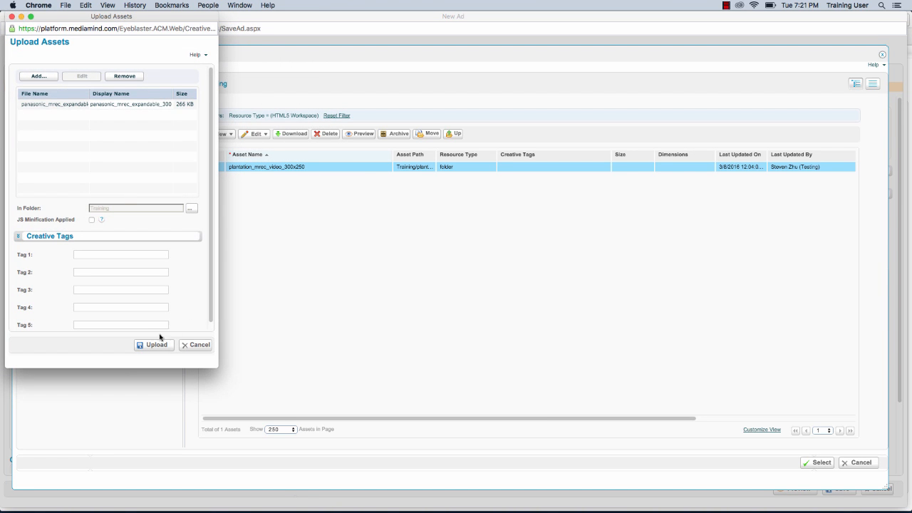
{"action": "left_click", "coordinate": [152, 345]}
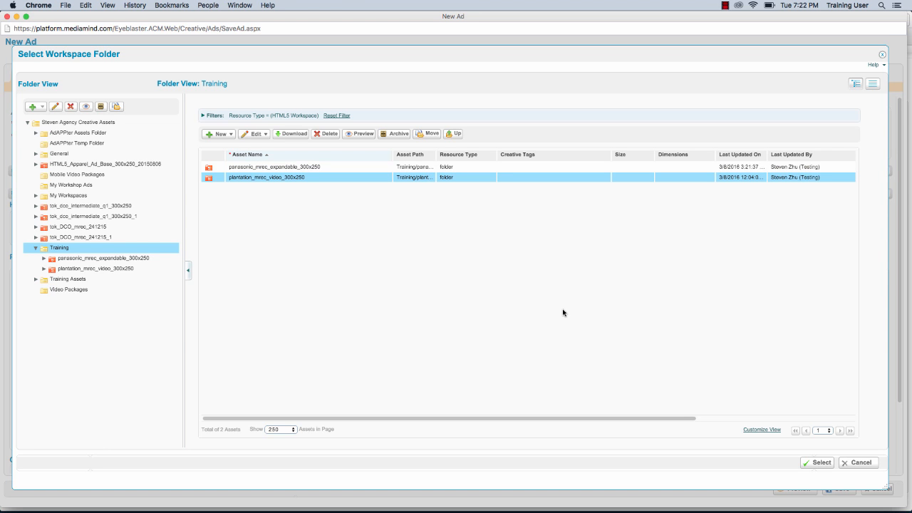
Assign panasonic_mrec_expandable_300x250 as the ad's workspace folder and its images/backup.jpg as the default image.
{"action": "left_click", "coordinate": [329, 167]}
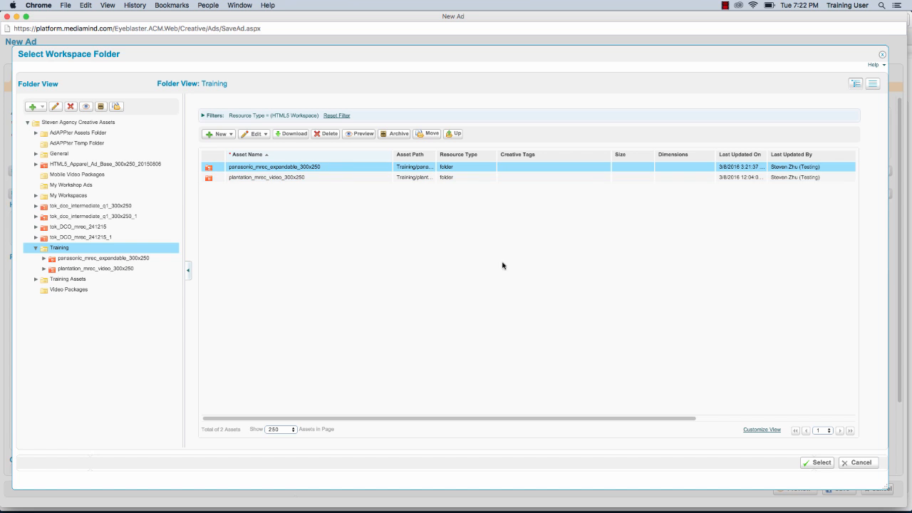
{"action": "left_click", "coordinate": [820, 463]}
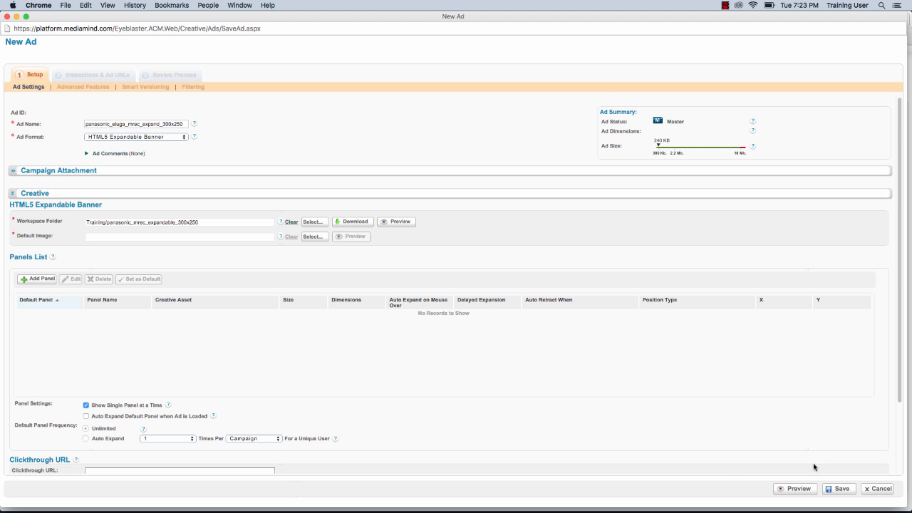
{"action": "left_click", "coordinate": [320, 238]}
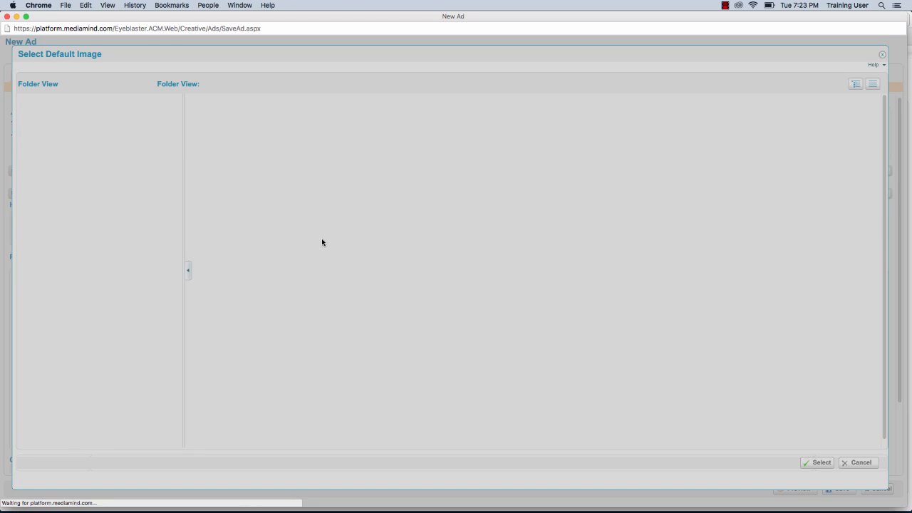
{"action": "left_click", "coordinate": [242, 167]}
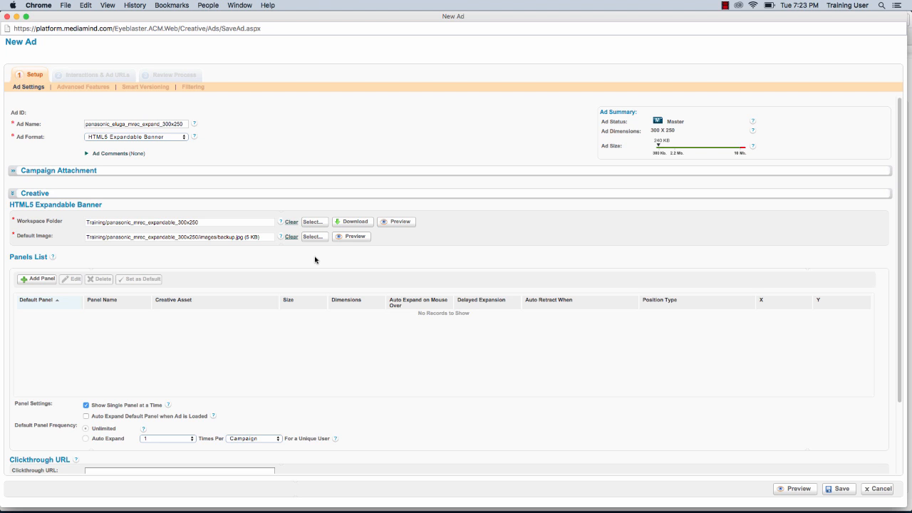
Add a panel to the ad using the HTML file in the workspace's panels/expand folder.
{"action": "left_click", "coordinate": [36, 280]}
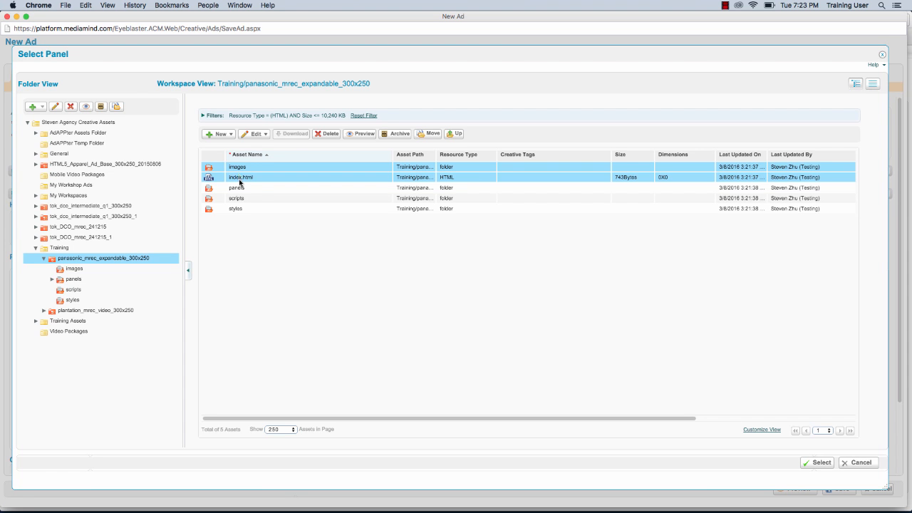
{"action": "double_click", "coordinate": [238, 187]}
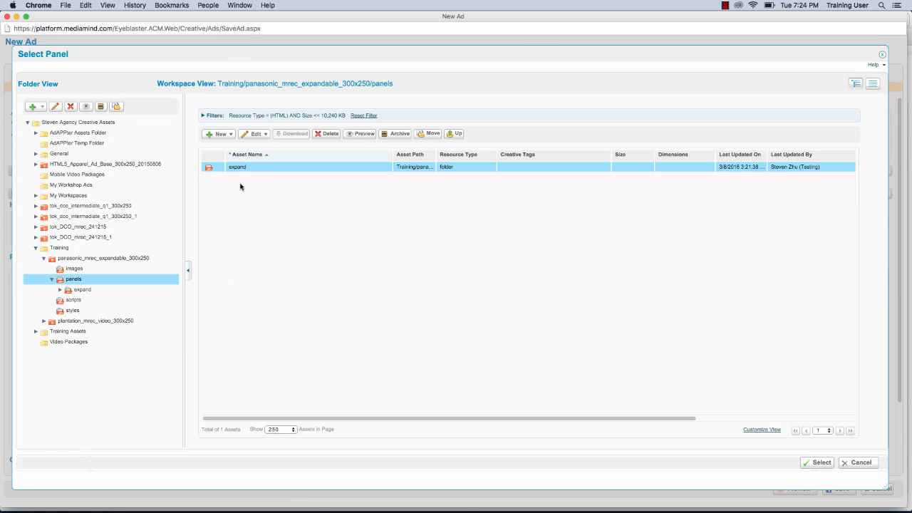
{"action": "double_click", "coordinate": [237, 168]}
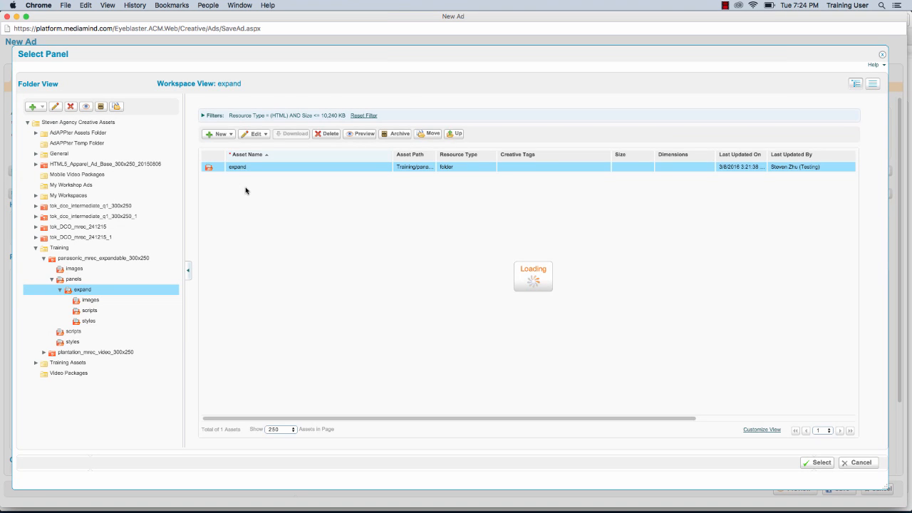
{"action": "double_click", "coordinate": [246, 177]}
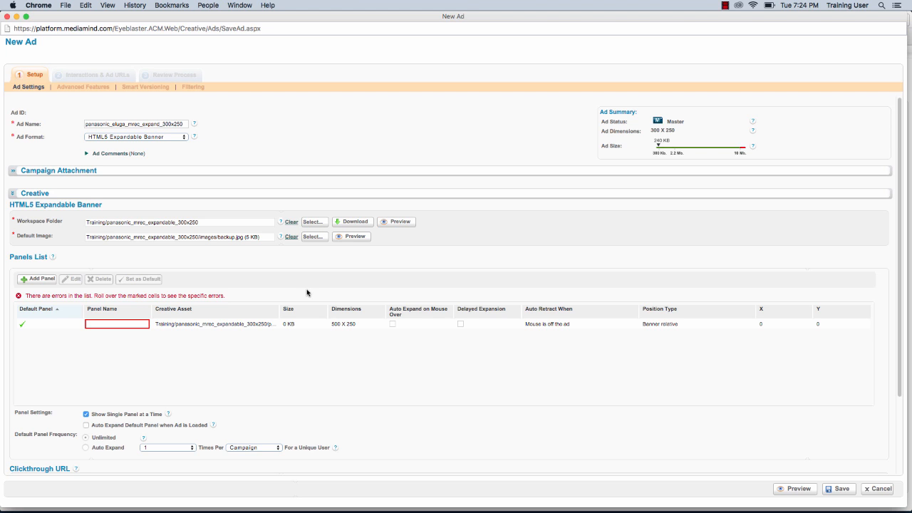
Name the added panel expand and set its auto retract option to Never.
{"action": "left_click", "coordinate": [123, 324]}
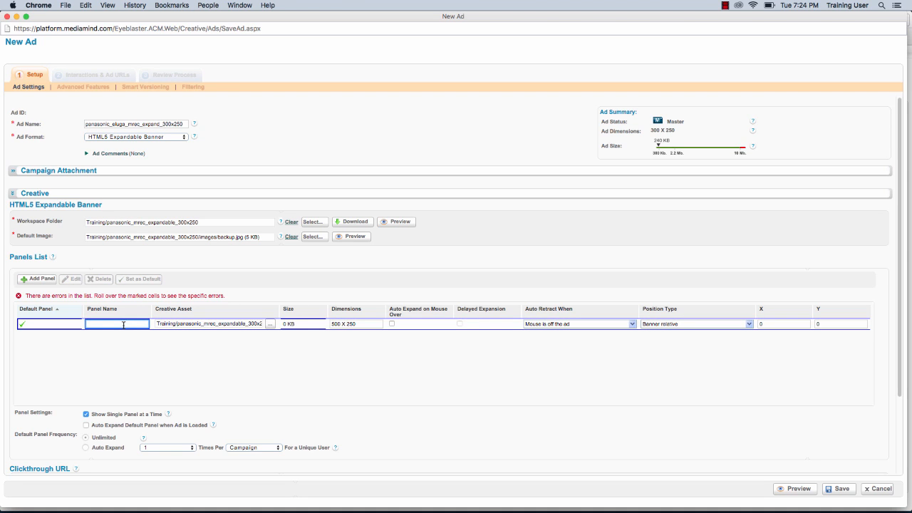
{"action": "type", "text": "expand"}
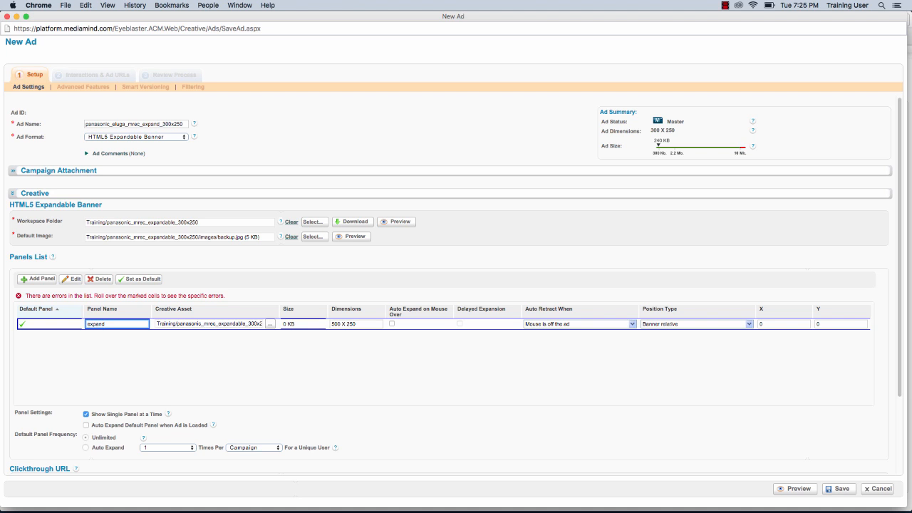
{"action": "left_click", "coordinate": [591, 324]}
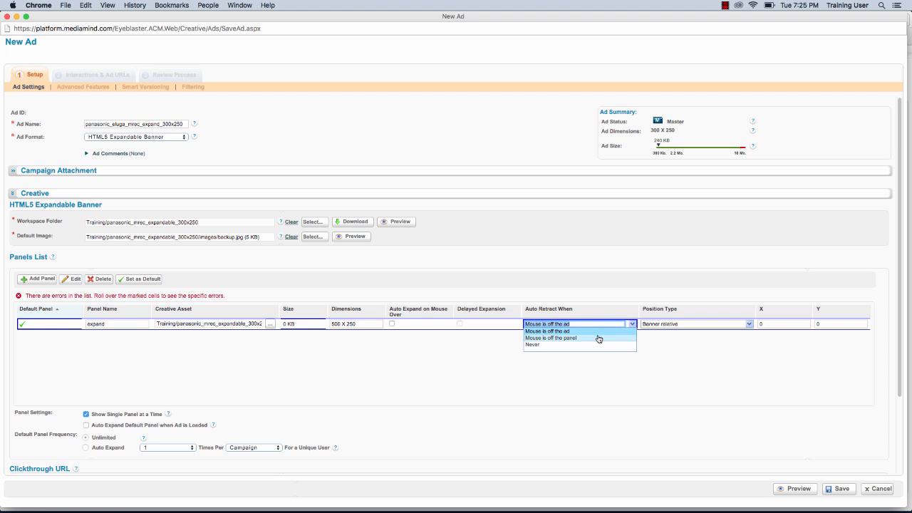
{"action": "left_click", "coordinate": [590, 346]}
{"action": "key", "text": "Return"}
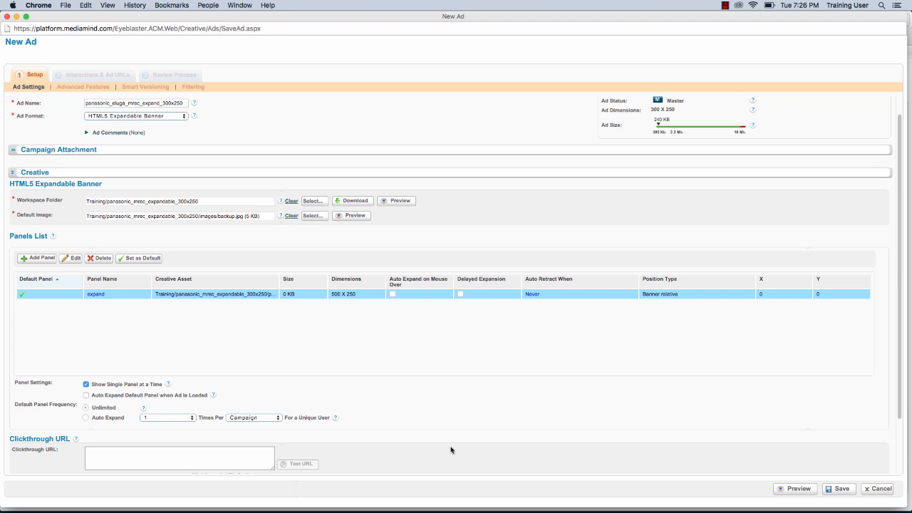
{"action": "left_click", "coordinate": [232, 458]}
{"action": "type", "text": "http://www.sizmek.com"}
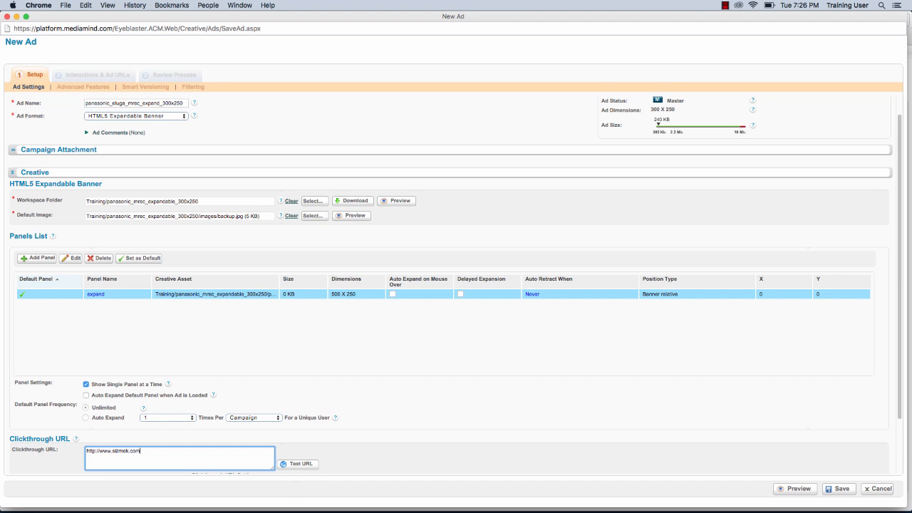
{"action": "scroll", "coordinate": [454, 285], "scroll_direction": "down", "scroll_amount": 3}
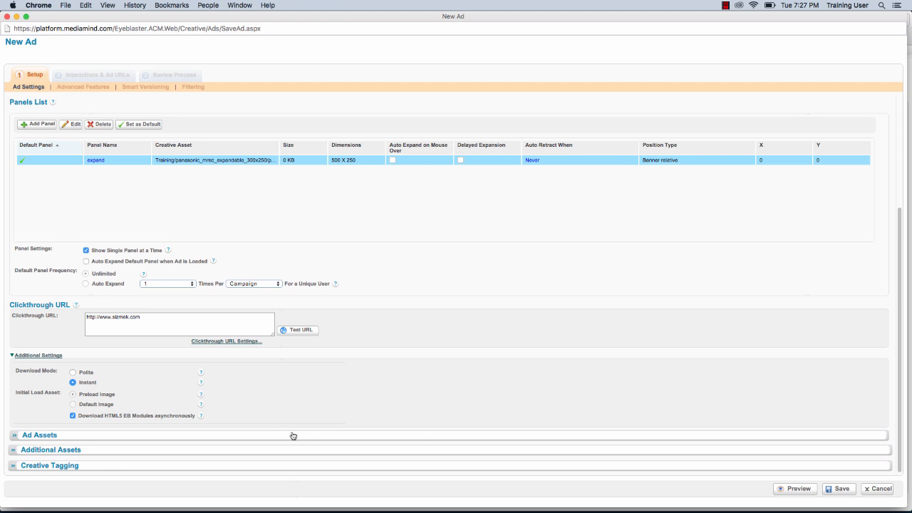
{"action": "left_click", "coordinate": [827, 490]}
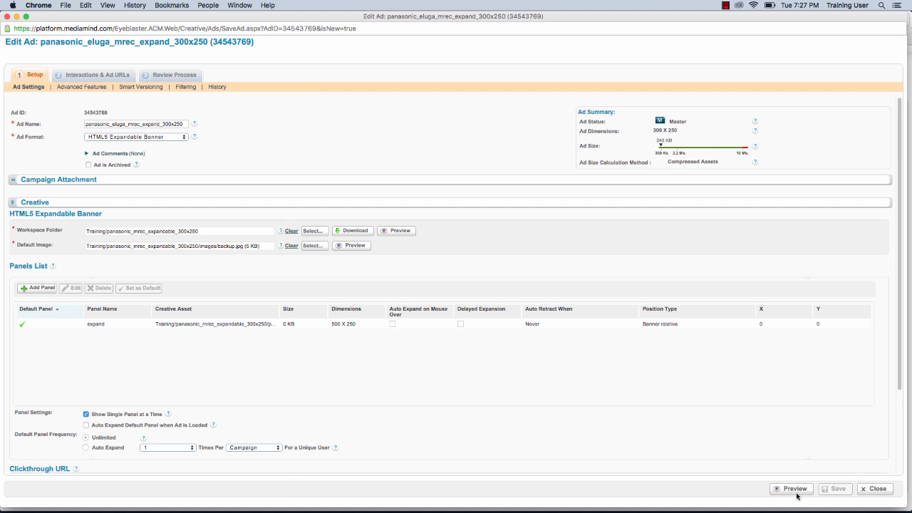
Preview the saved ad and test its Expand, Buy Now and Close buttons.
{"action": "left_click", "coordinate": [794, 489]}
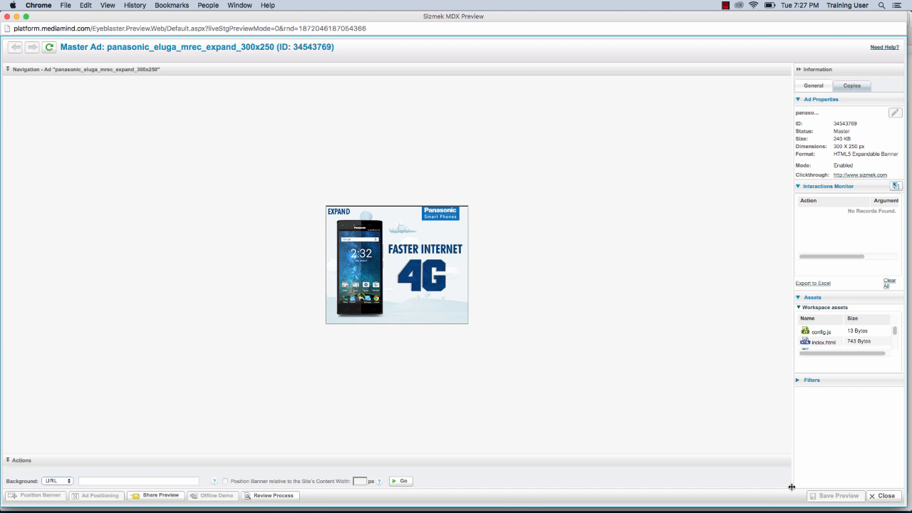
{"action": "left_click", "coordinate": [344, 213]}
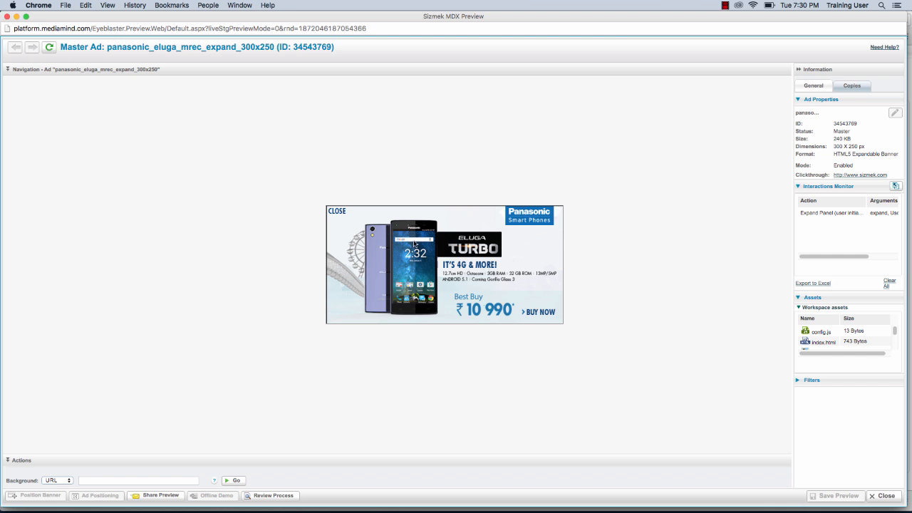
{"action": "left_click", "coordinate": [546, 316]}
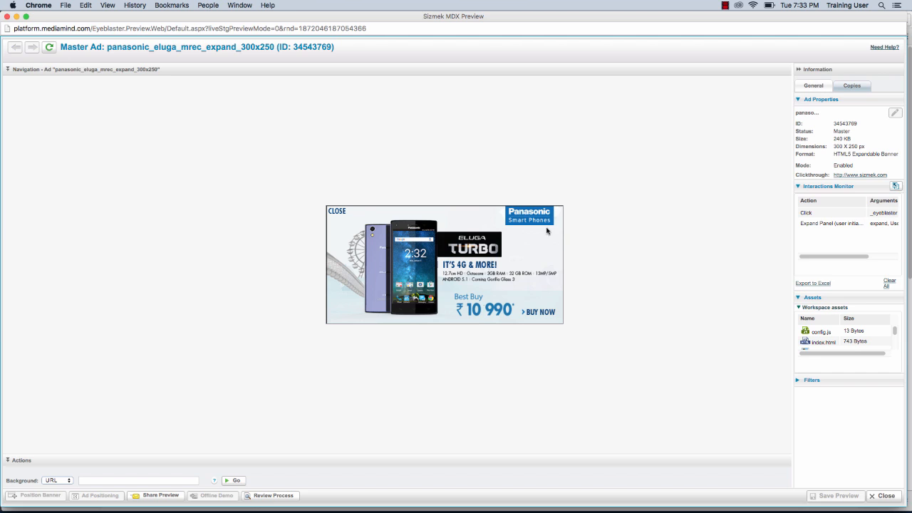
{"action": "left_click", "coordinate": [342, 215]}
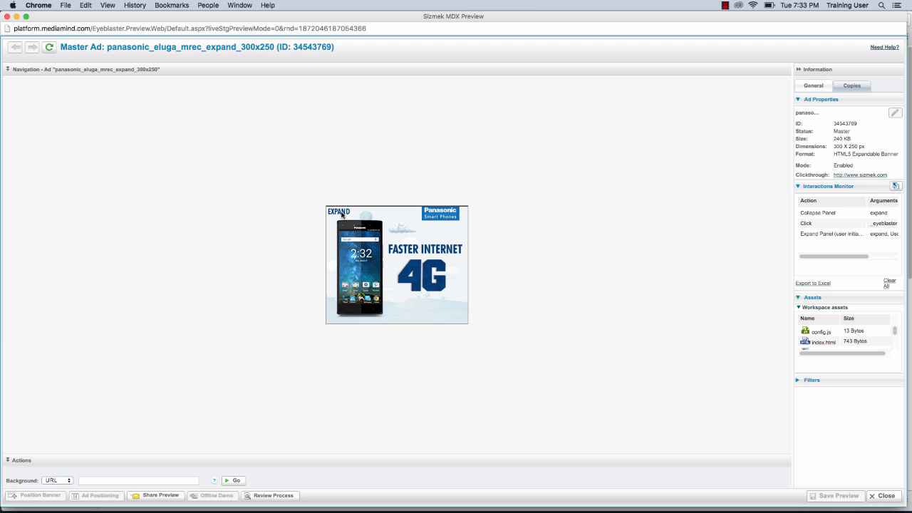
Open the sharing options for the ad preview.
{"action": "left_click", "coordinate": [163, 495]}
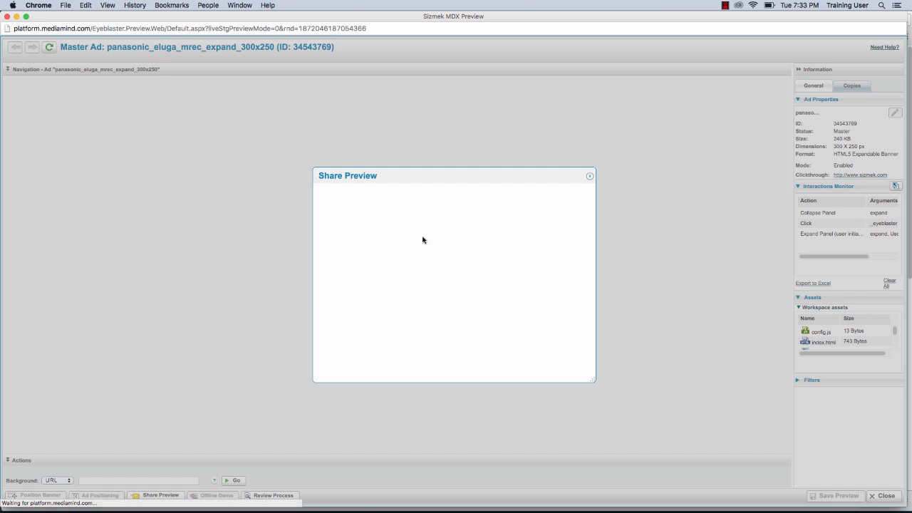